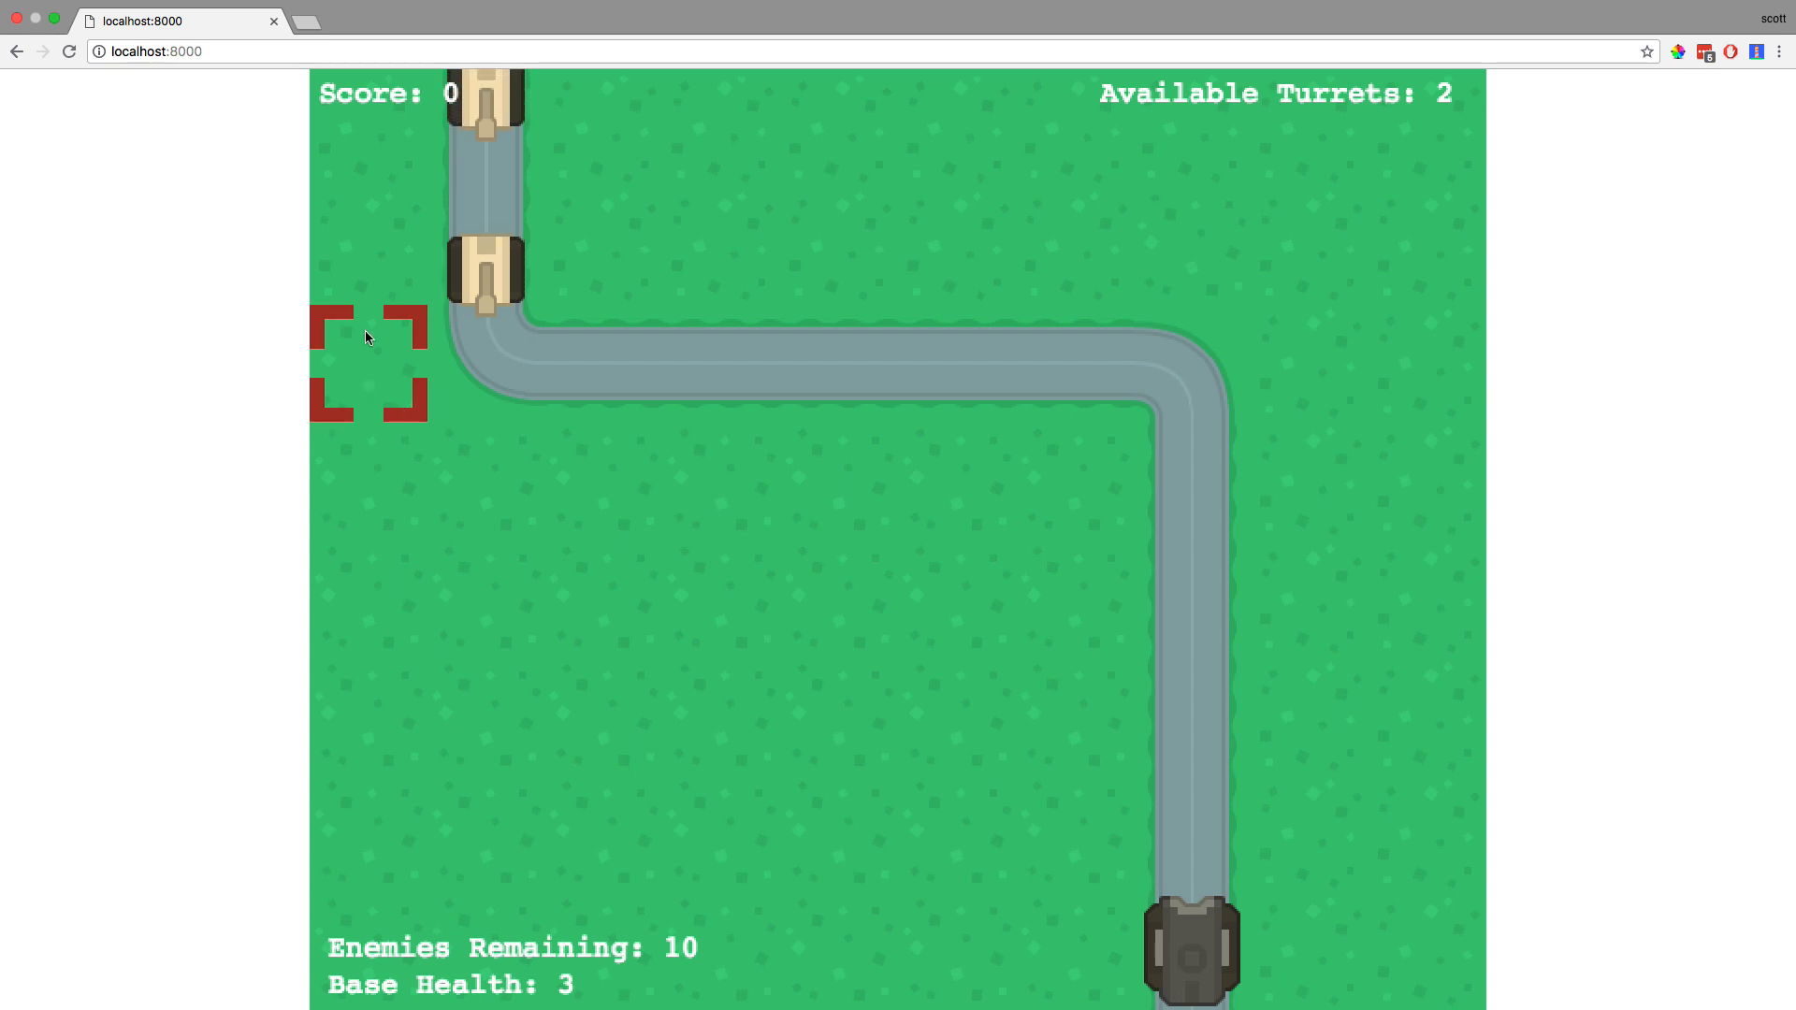
Step: Place two turrets, one on the grass left of the road and one near the bend
left_click(366, 392)
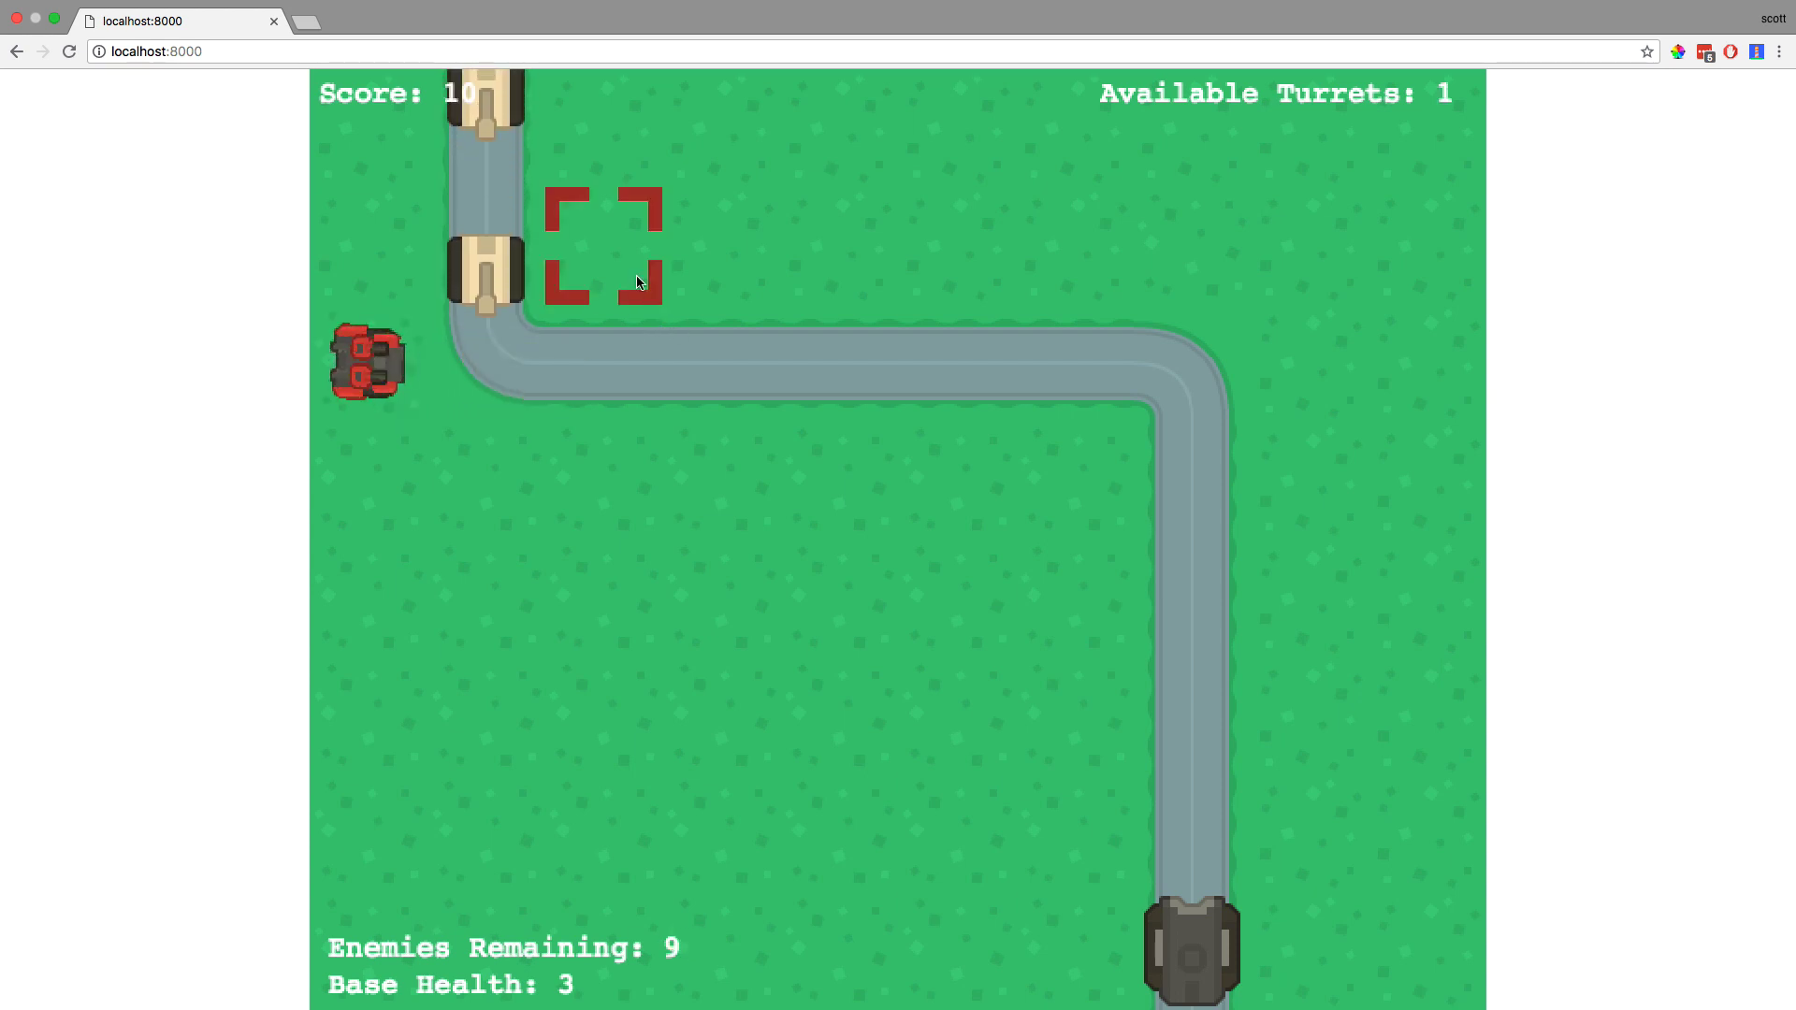
left_click(665, 487)
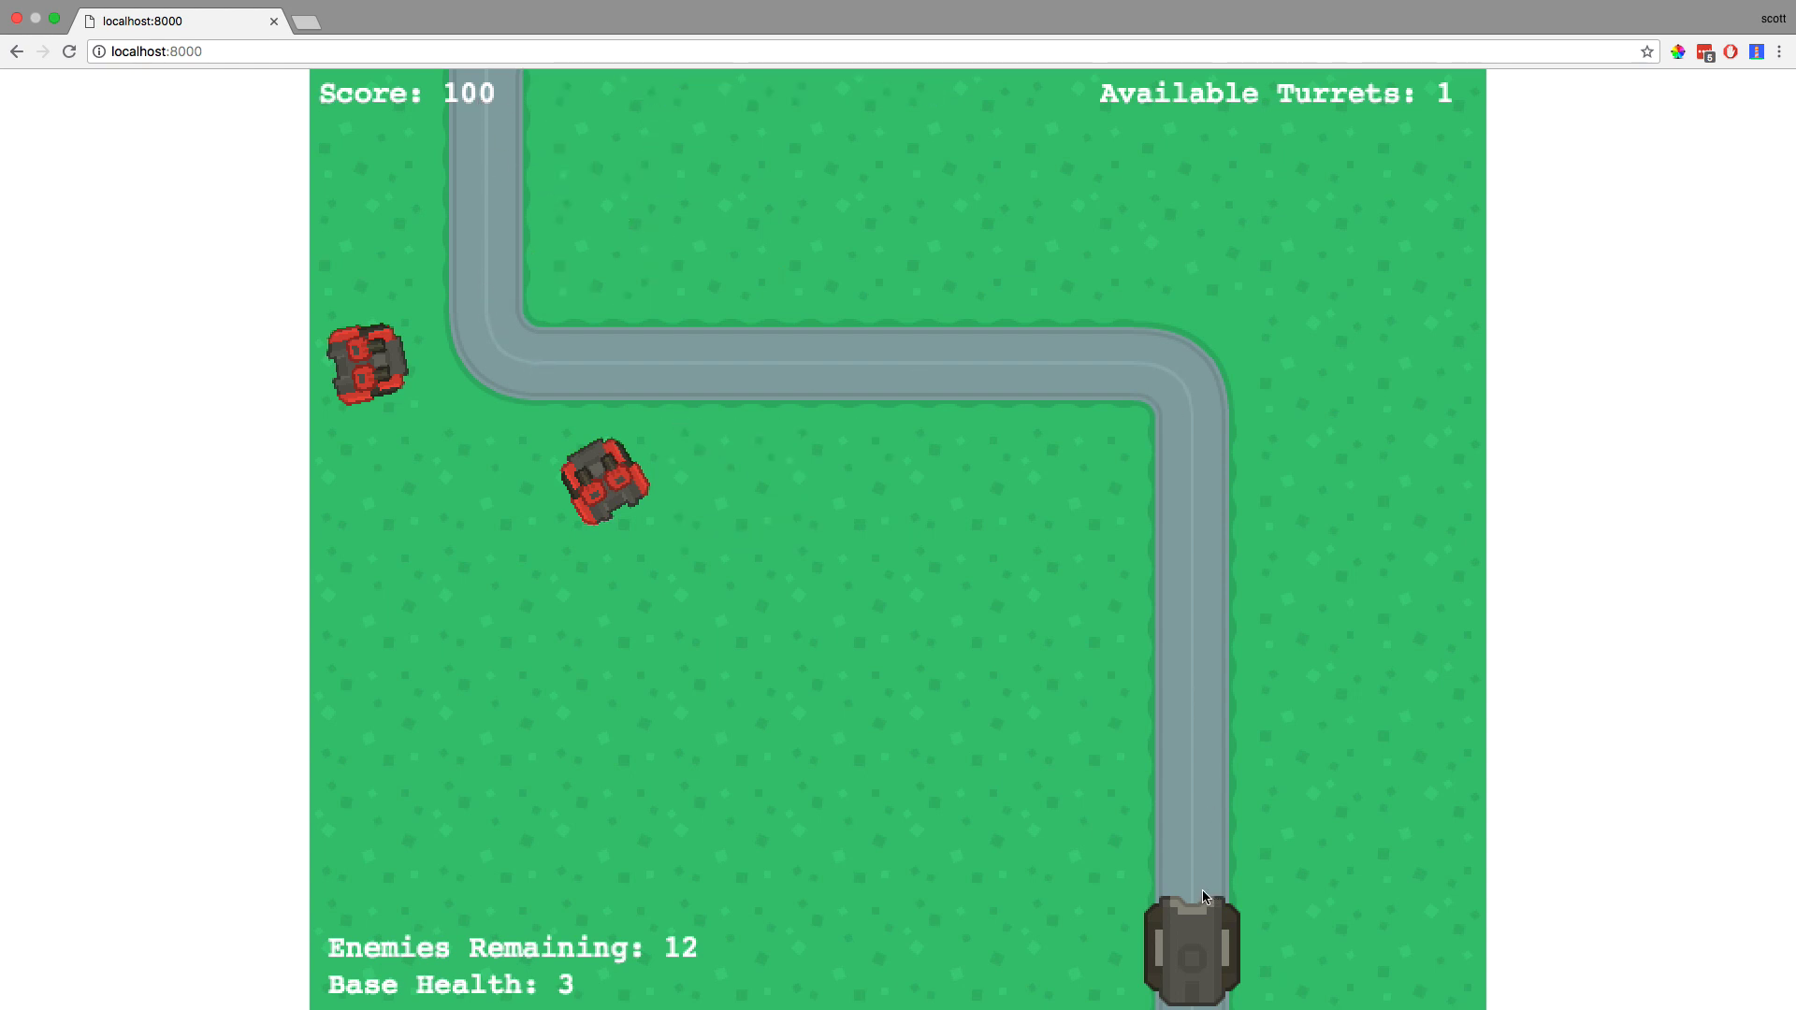
Step: Place a third turret on the grass above the road's bend
left_click(604, 246)
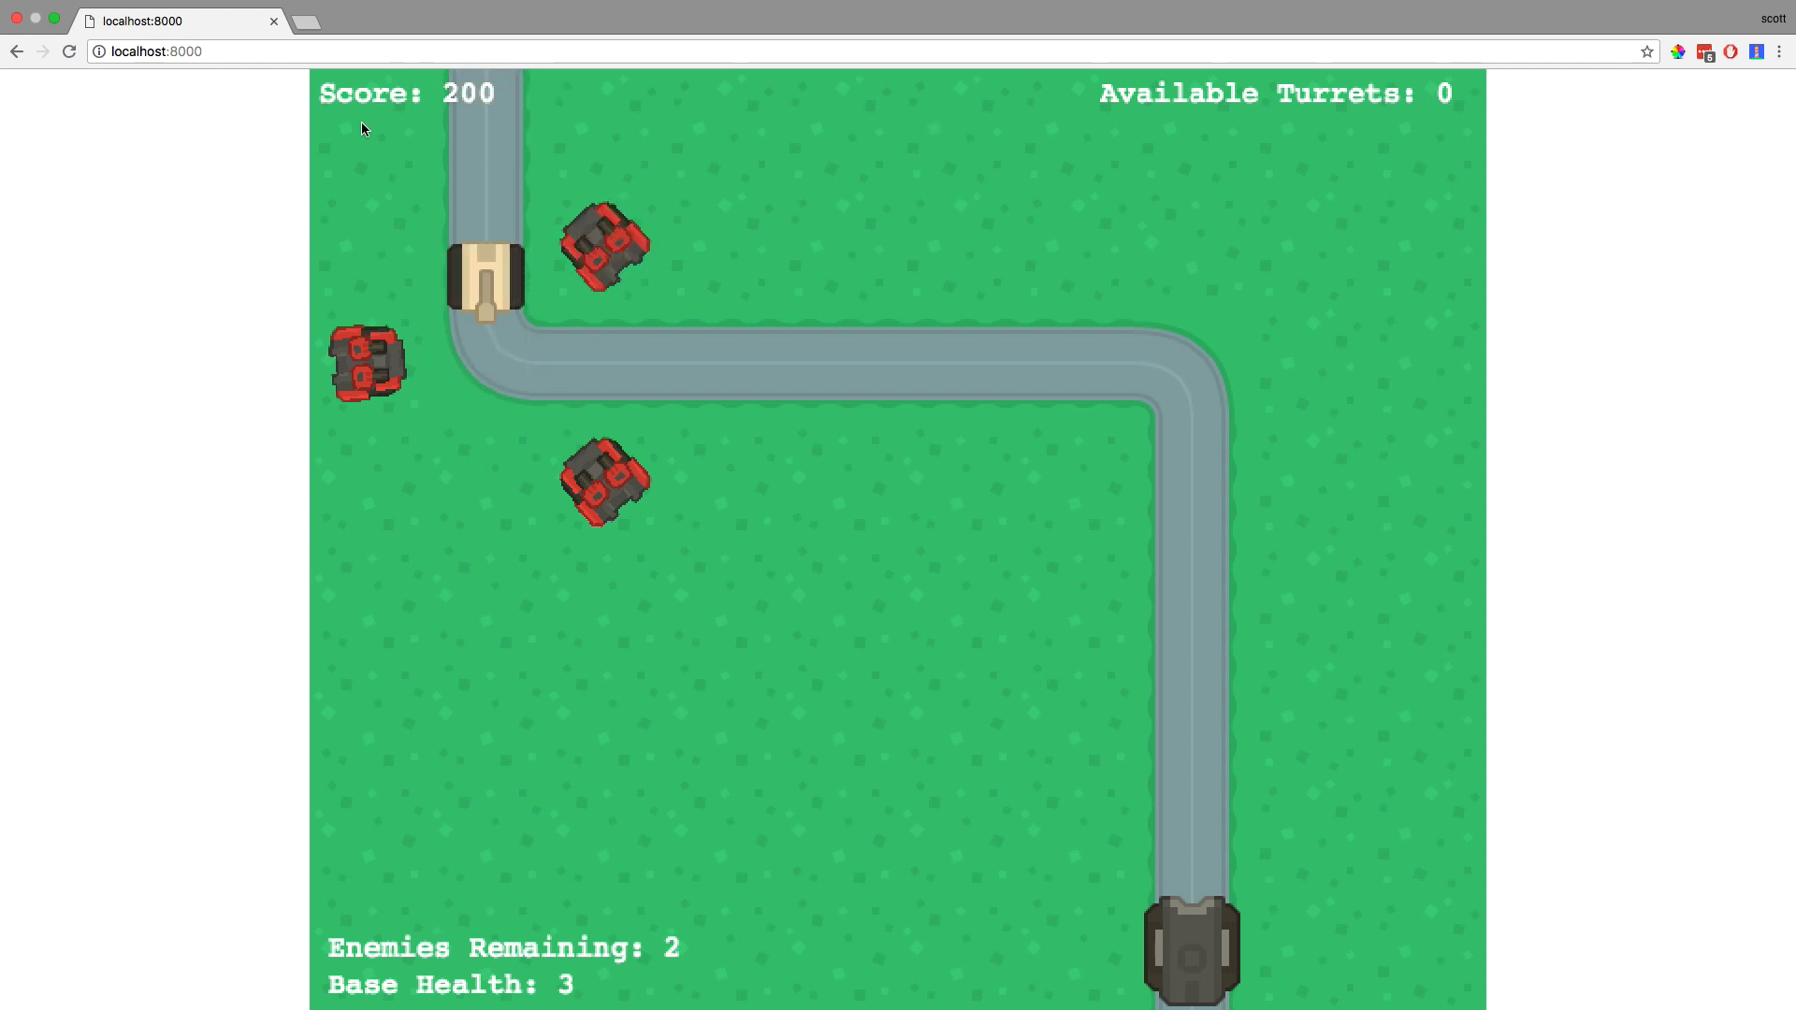
Step: Reload the page to return the game to its title screen
left_click(69, 52)
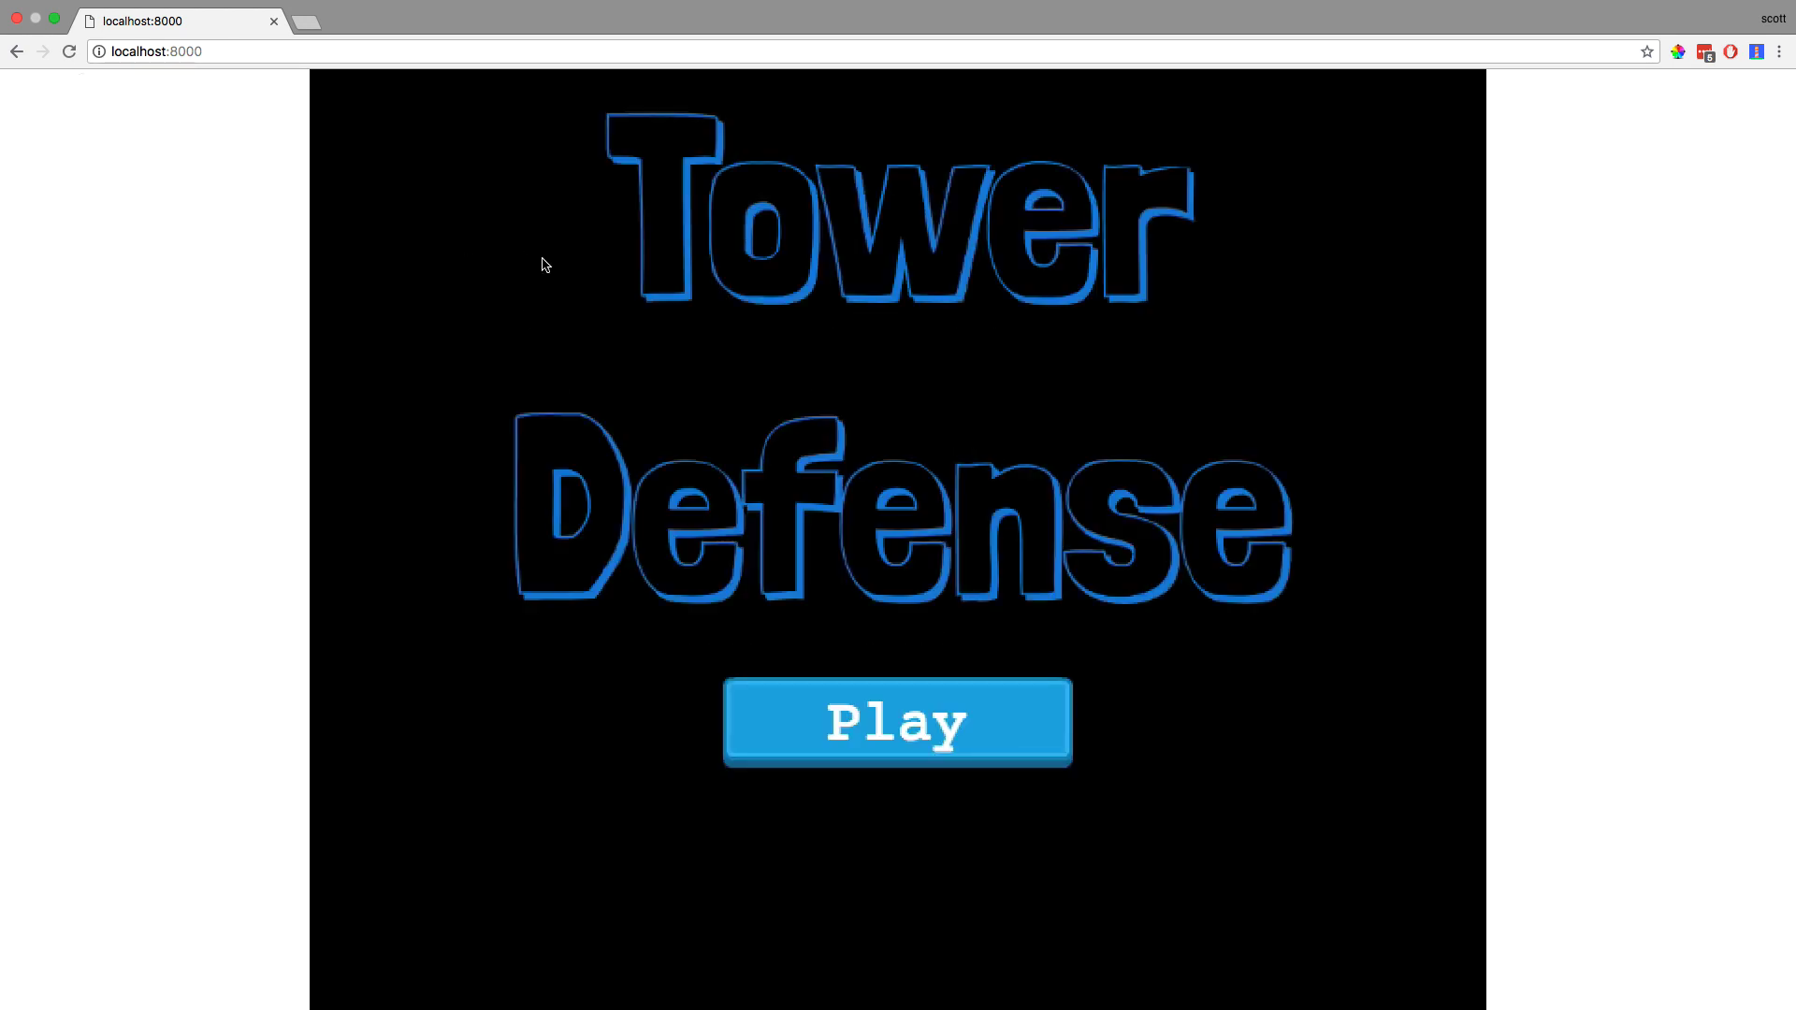
Step: Press Play on the title screen to start a fresh level 1
left_click(1041, 750)
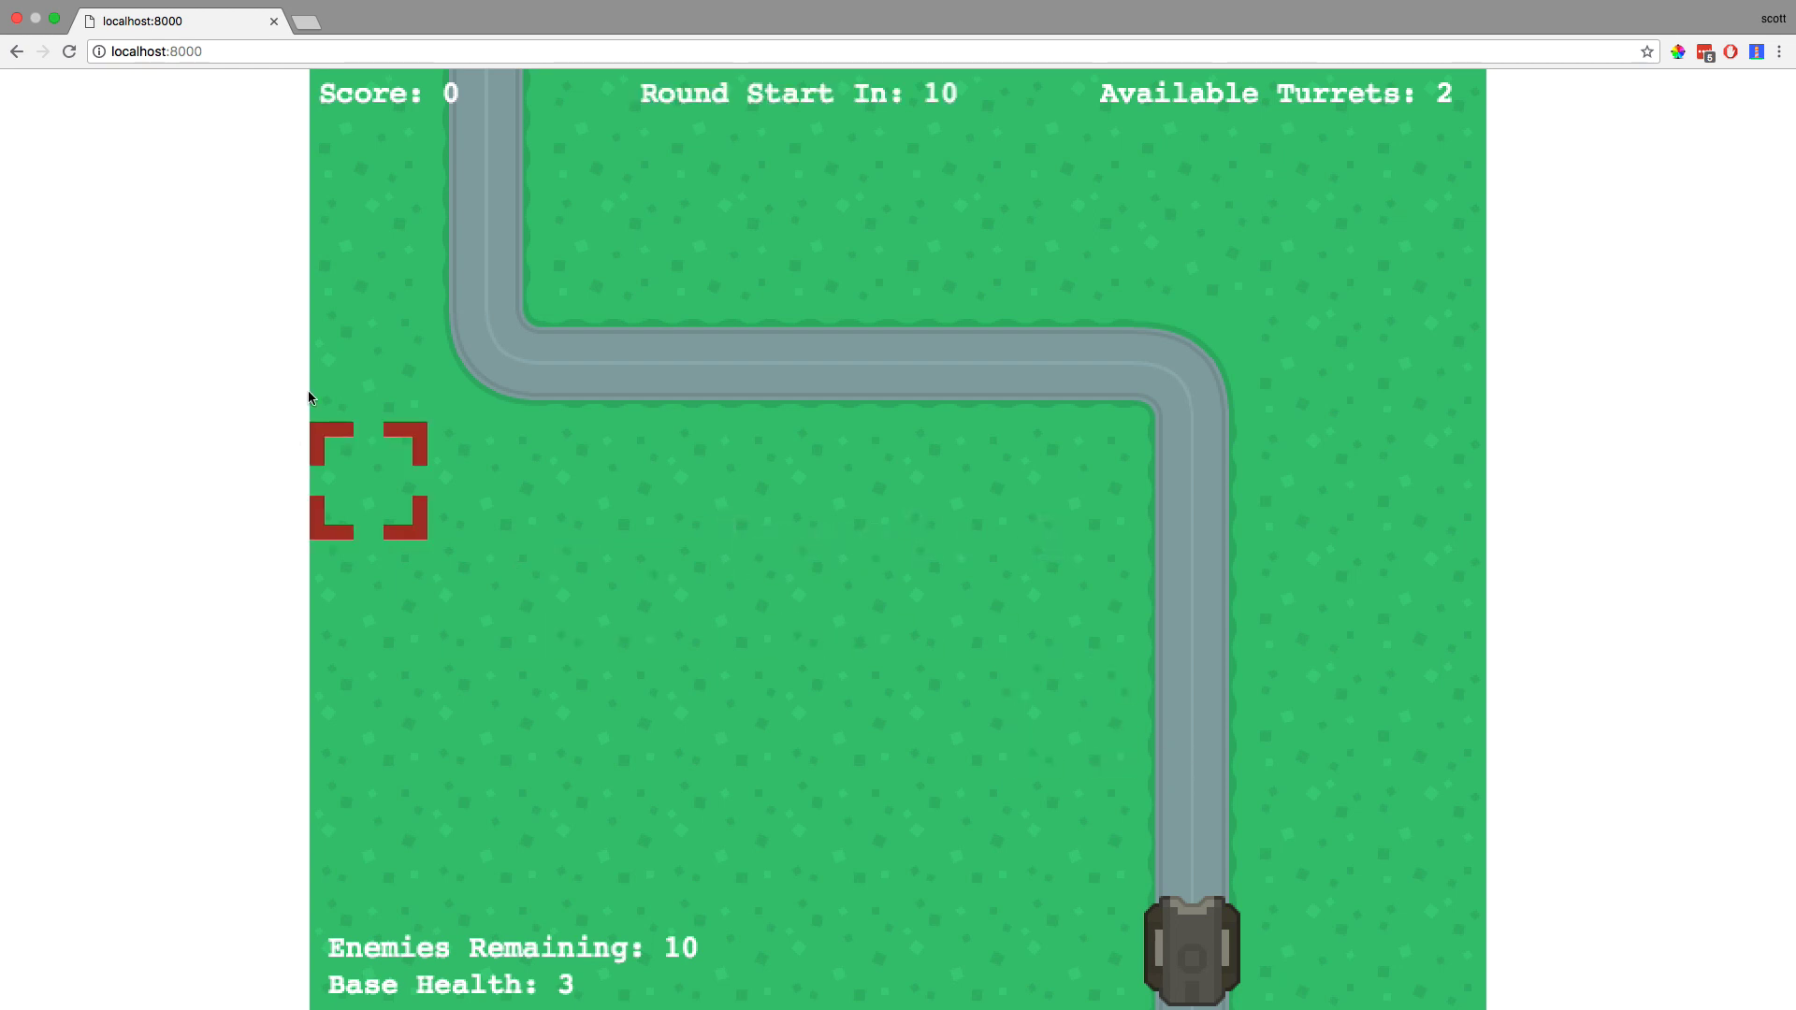
Step: Widen DevTools to shrink the game, close DevTools, then place a turret by the road
right_click(1595, 217)
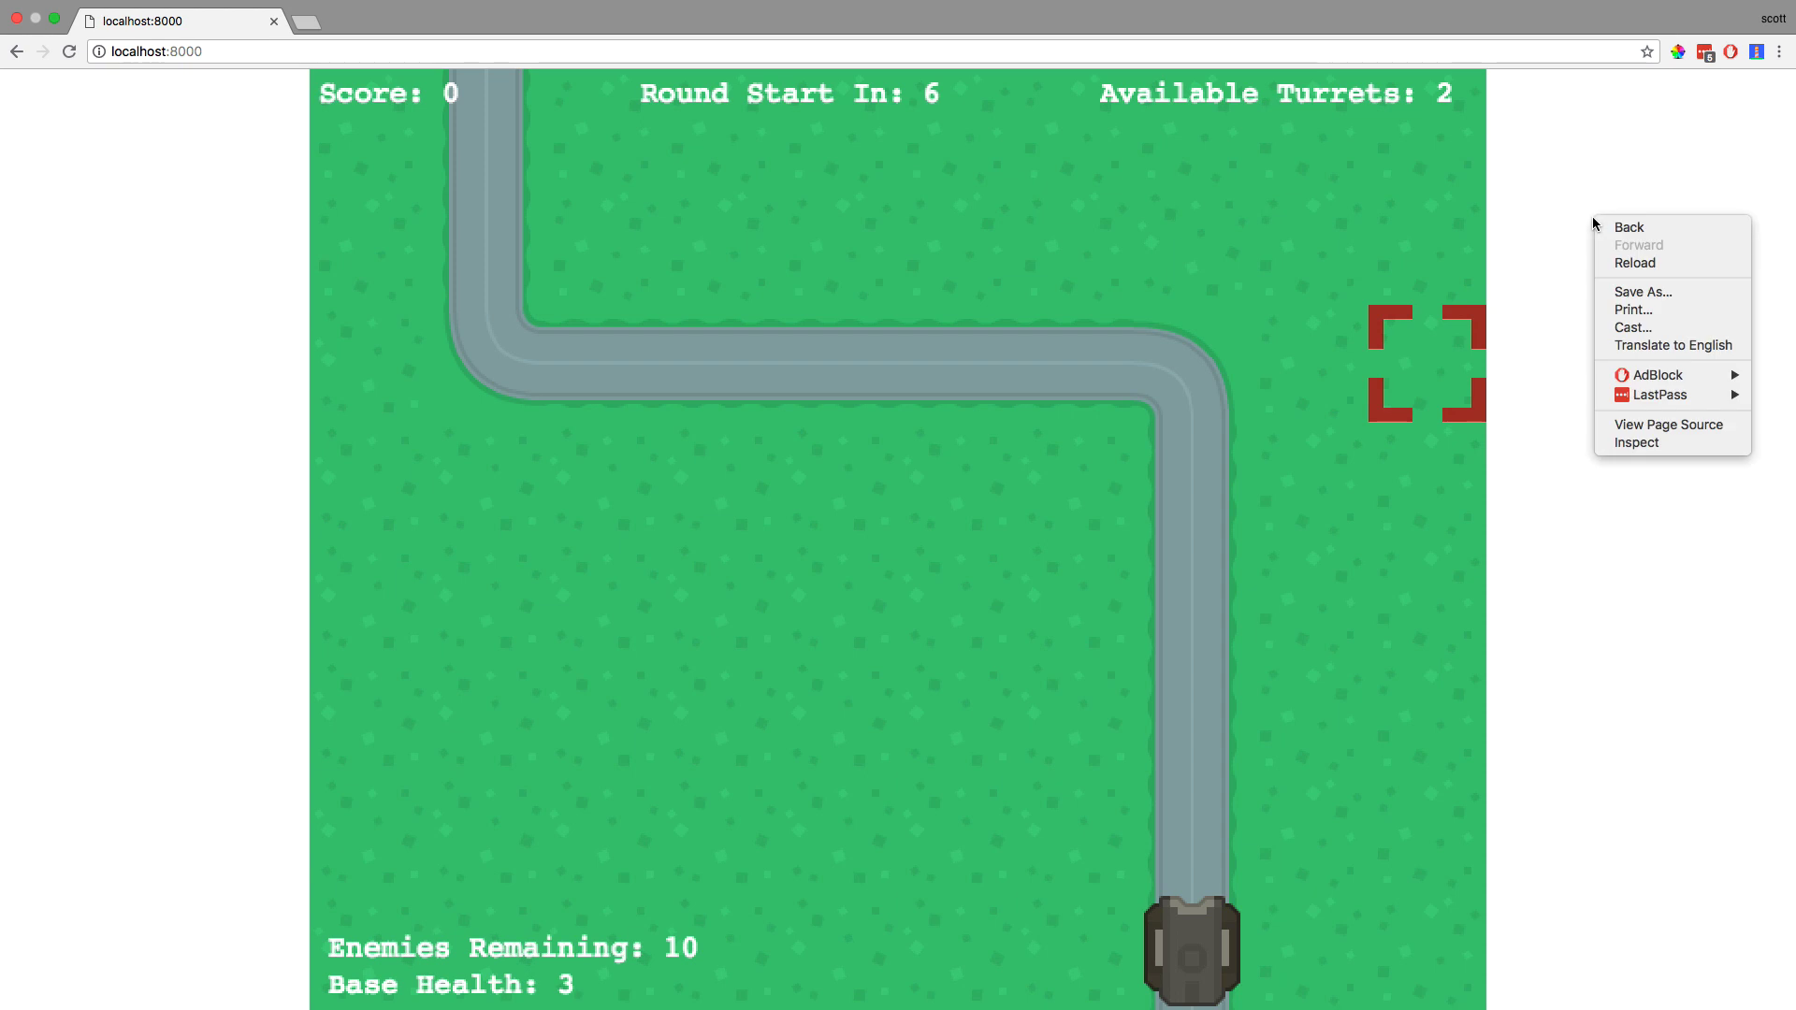
left_click(1622, 444)
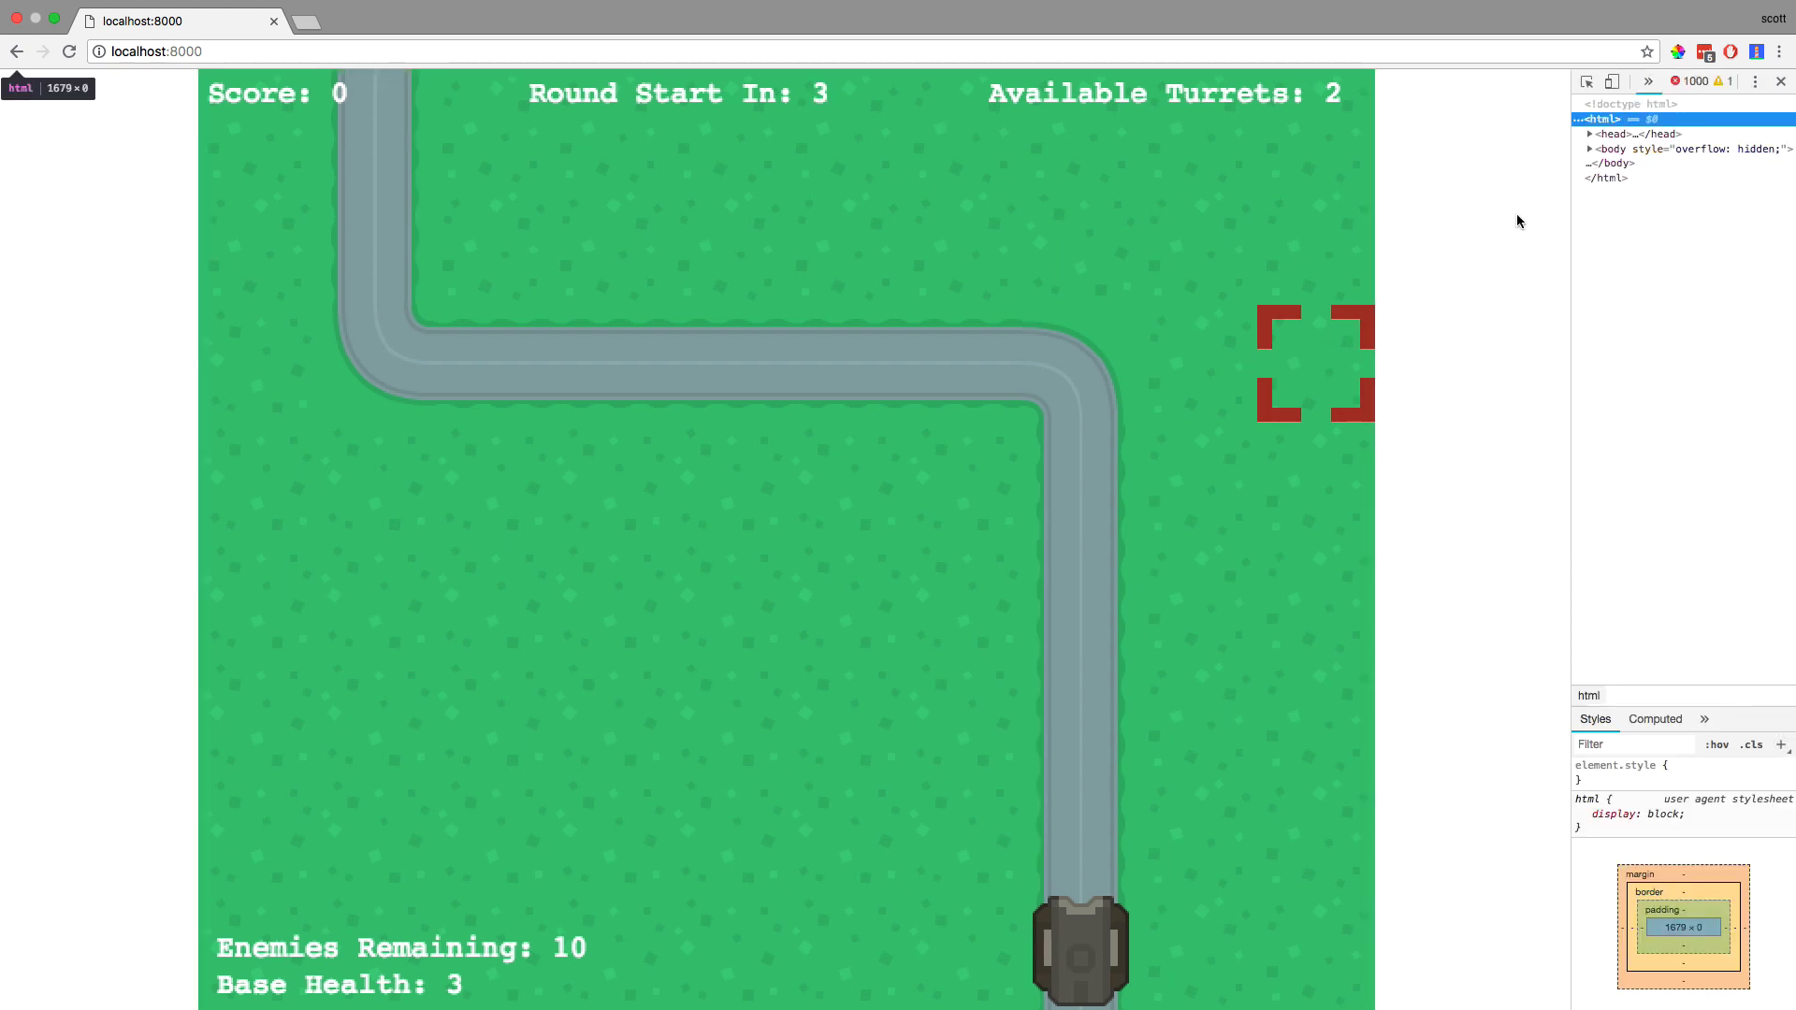
mouse_move(1571, 220)
left_mouse_down()
mouse_move(1145, 239)
mouse_move(781, 227)
mouse_move(1411, 224)
mouse_move(551, 221)
mouse_move(1211, 229)
left_mouse_up()
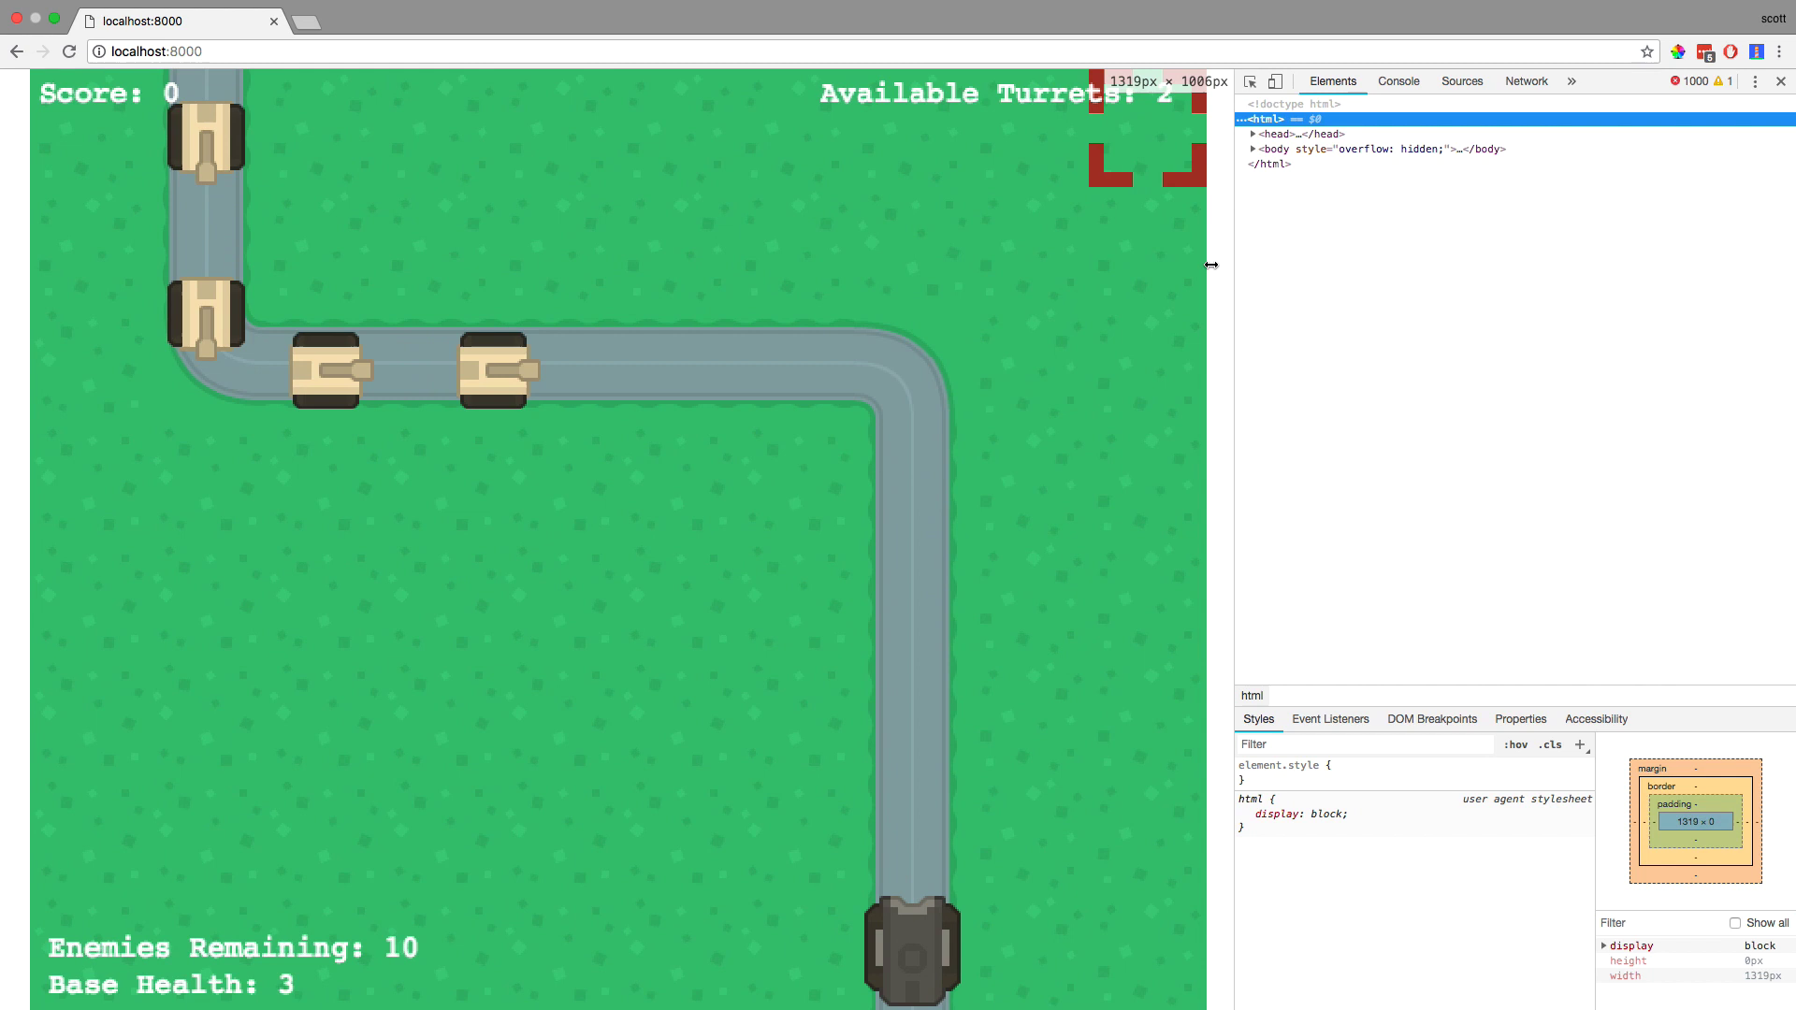
key("super+alt+i")
left_click(593, 282)
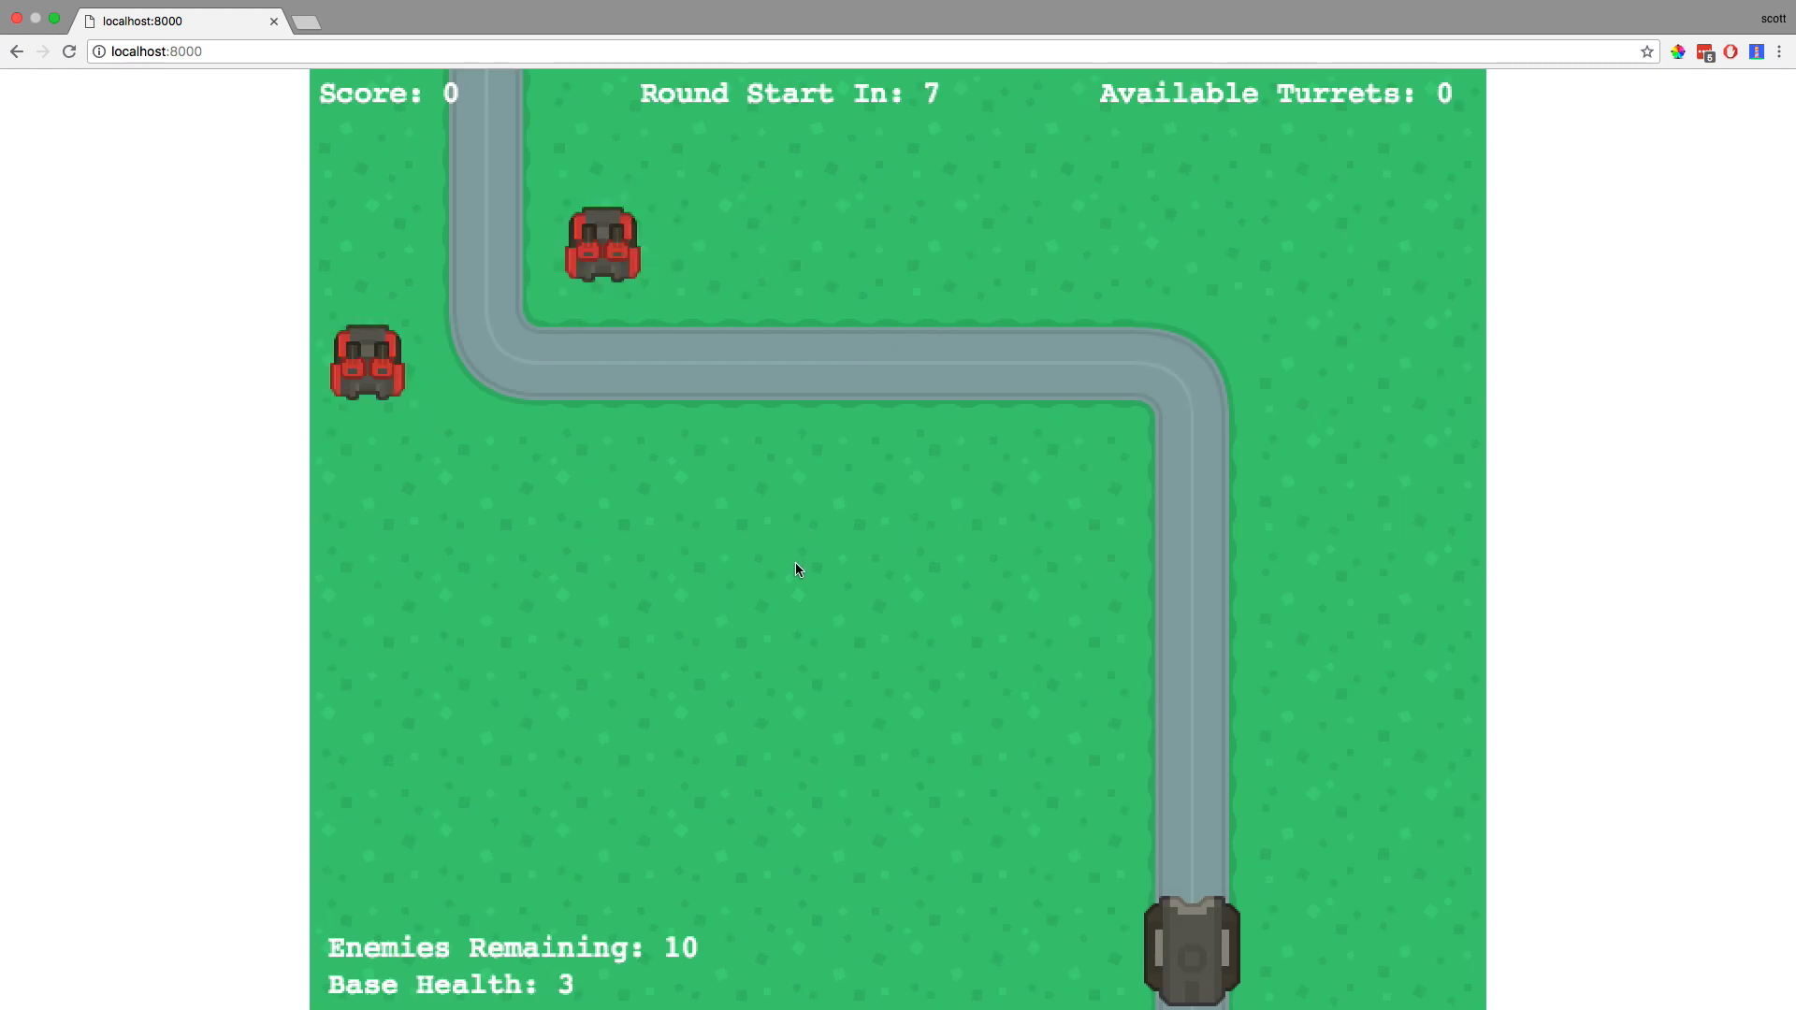